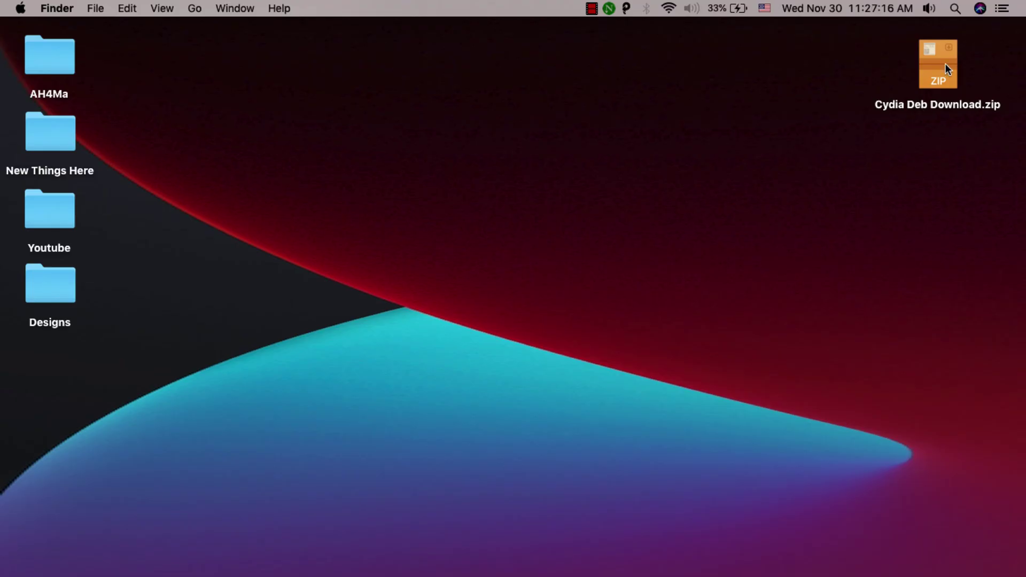
# Unzip Cydia Deb Download.zip and select Cydia Downloader Mac.zip in the resulting folder.
pyautogui.moveTo(945, 63); pyautogui.dragTo(906, 105)
pyautogui.click(923, 165)
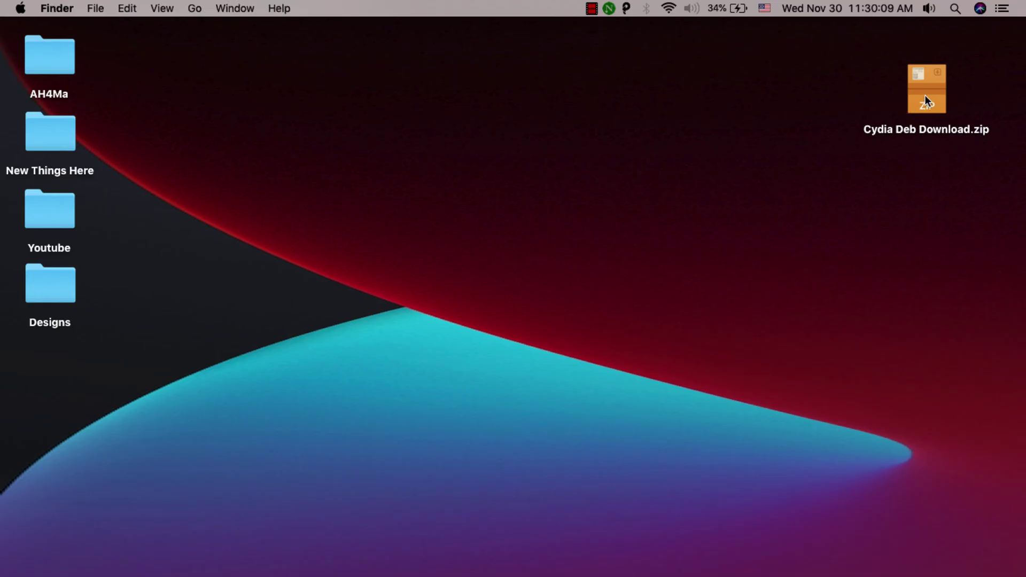
pyautogui.doubleClick(925, 95)
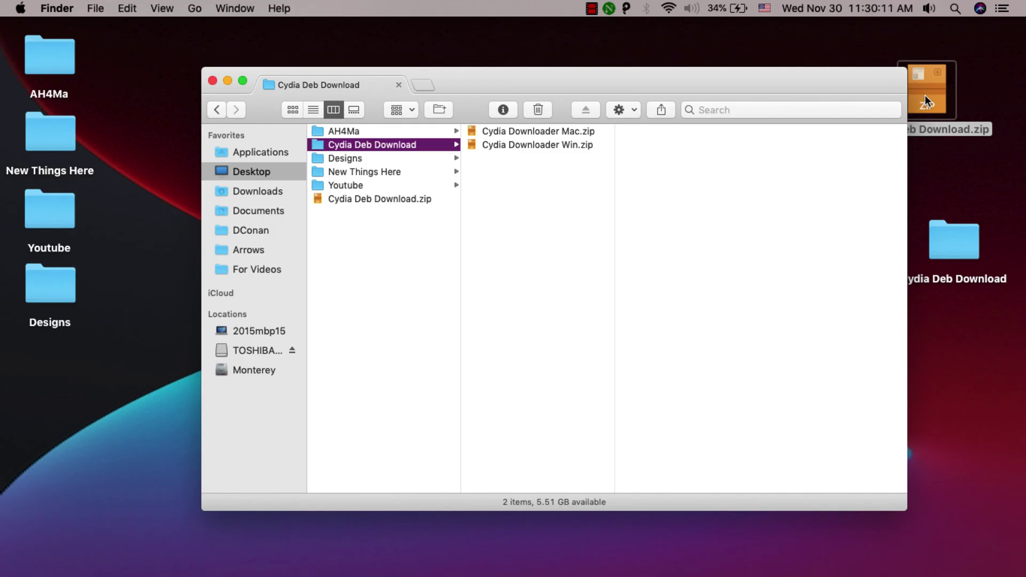
pyautogui.click(570, 132)
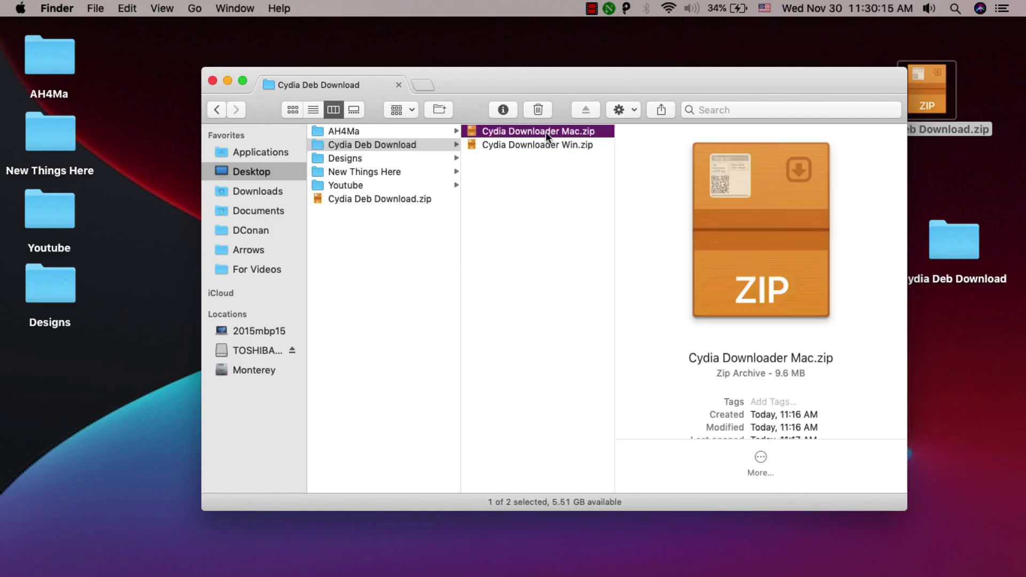
pyautogui.click(548, 145)
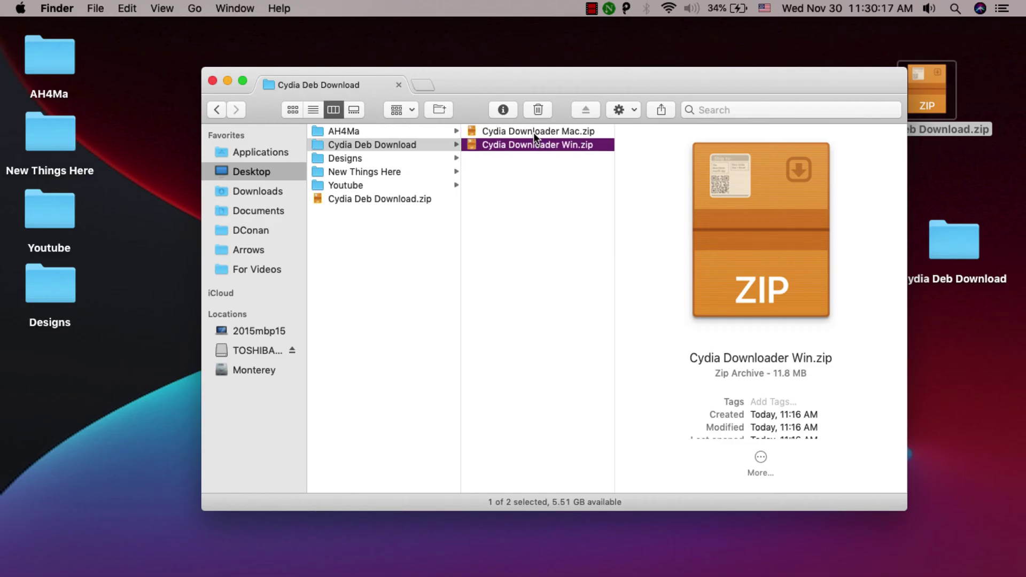
pyautogui.click(534, 133)
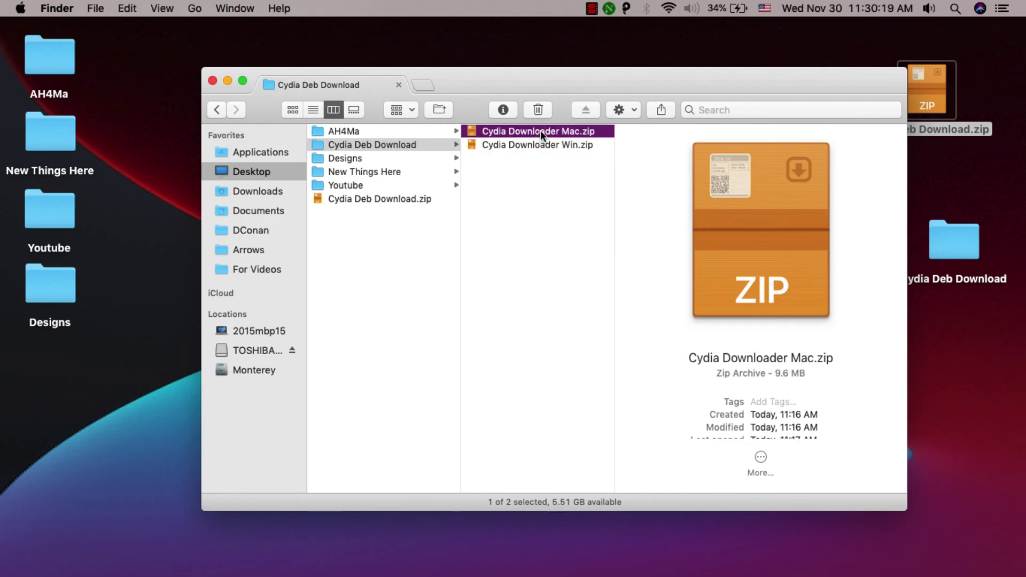
# Extract Cydia Downloader Mac.zip and move the resulting cydownload.app into Applications.
pyautogui.doubleClick(541, 130)
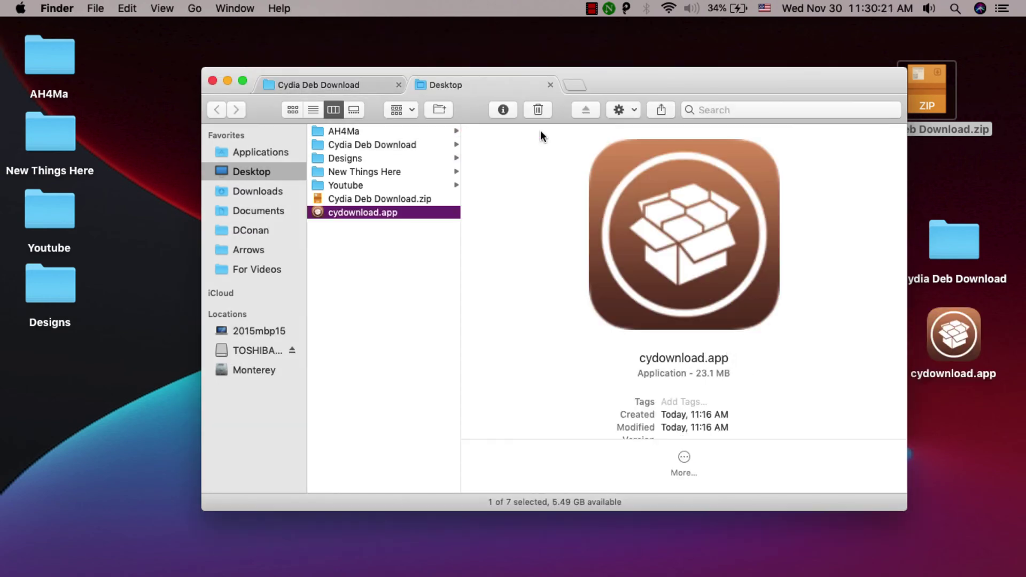
pyautogui.click(374, 222)
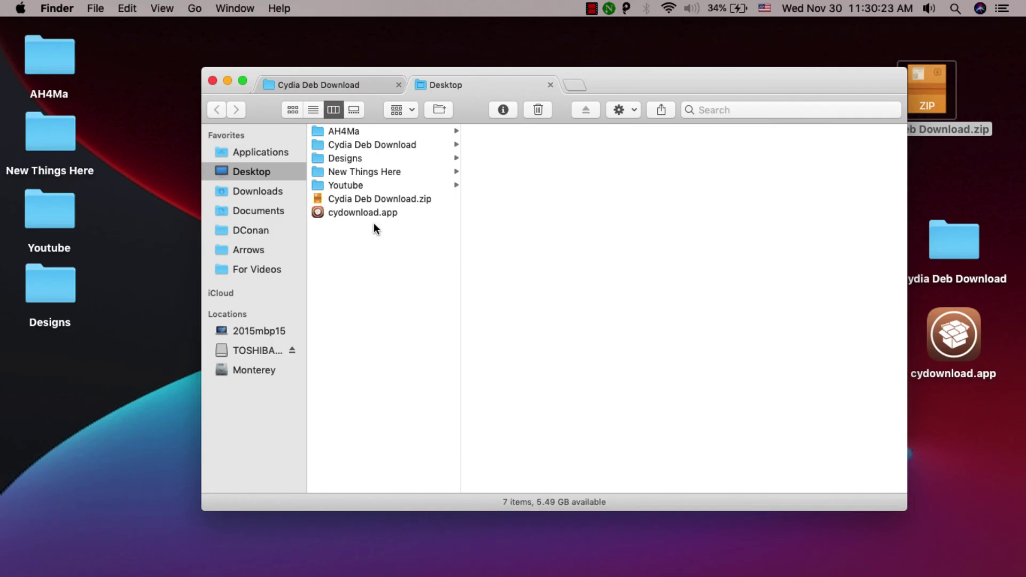
pyautogui.click(361, 214)
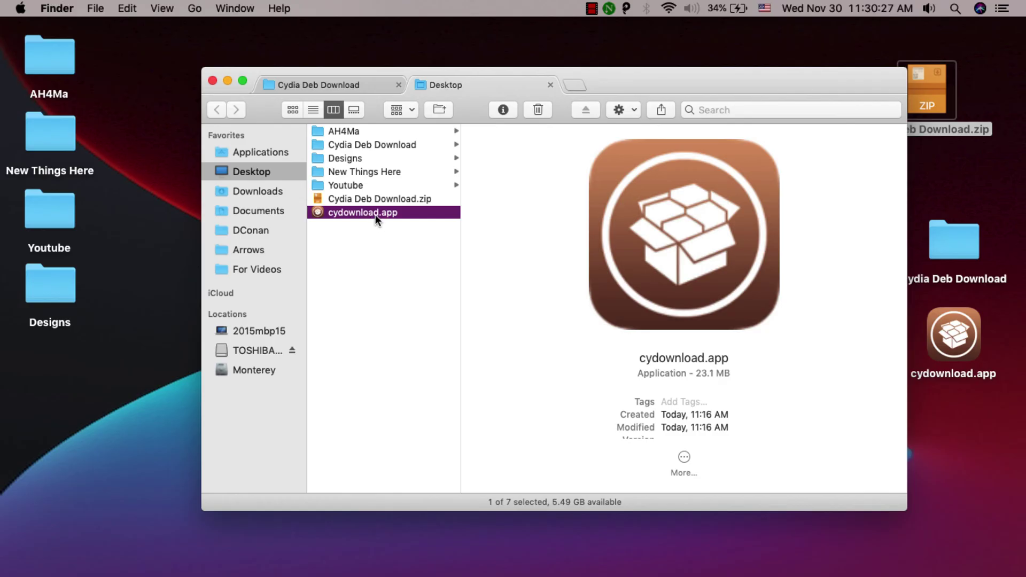
pyautogui.moveTo(373, 214); pyautogui.dragTo(293, 161)
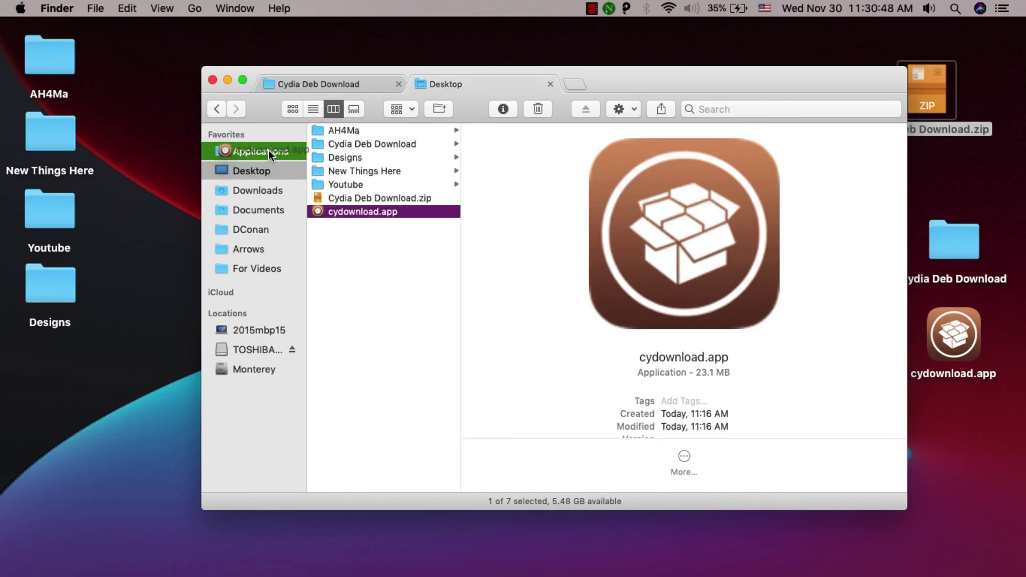
pyautogui.moveTo(269, 150); pyautogui.dragTo(268, 150)
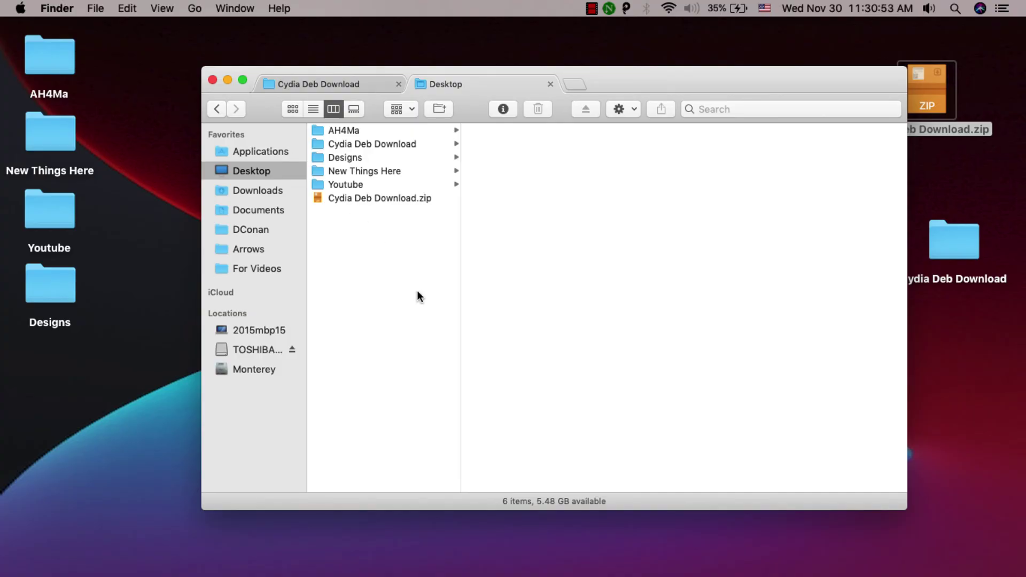
# Launch cydownload from Launchpad and dismiss the repository list without choosing one.
pyautogui.press('F4')
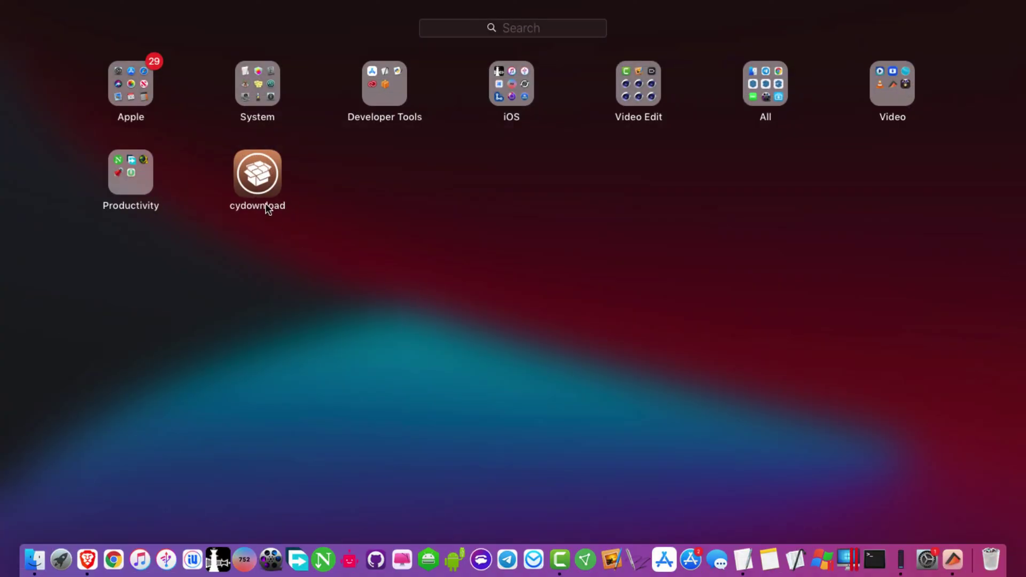
pyautogui.click(261, 173)
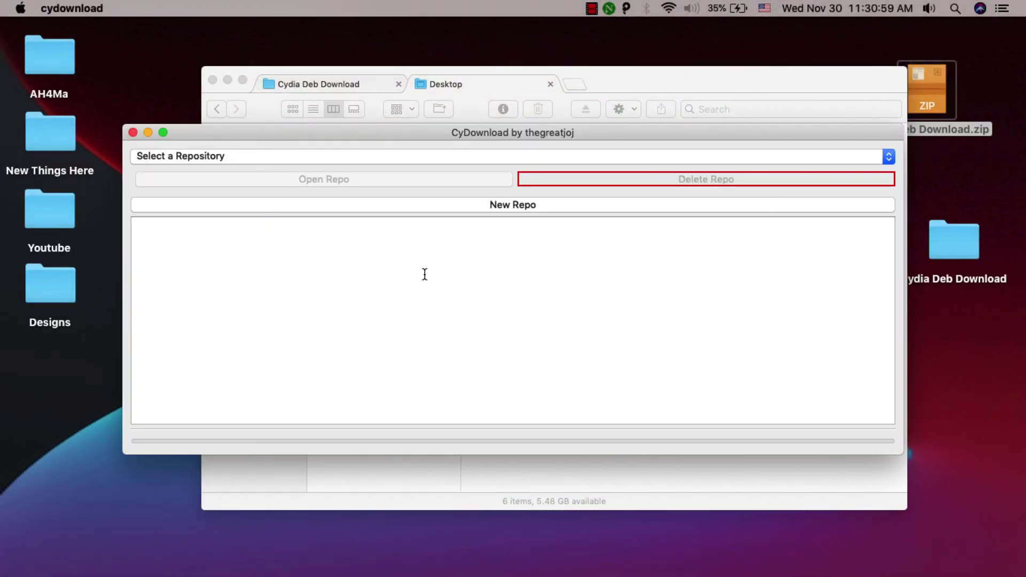
pyautogui.click(511, 155)
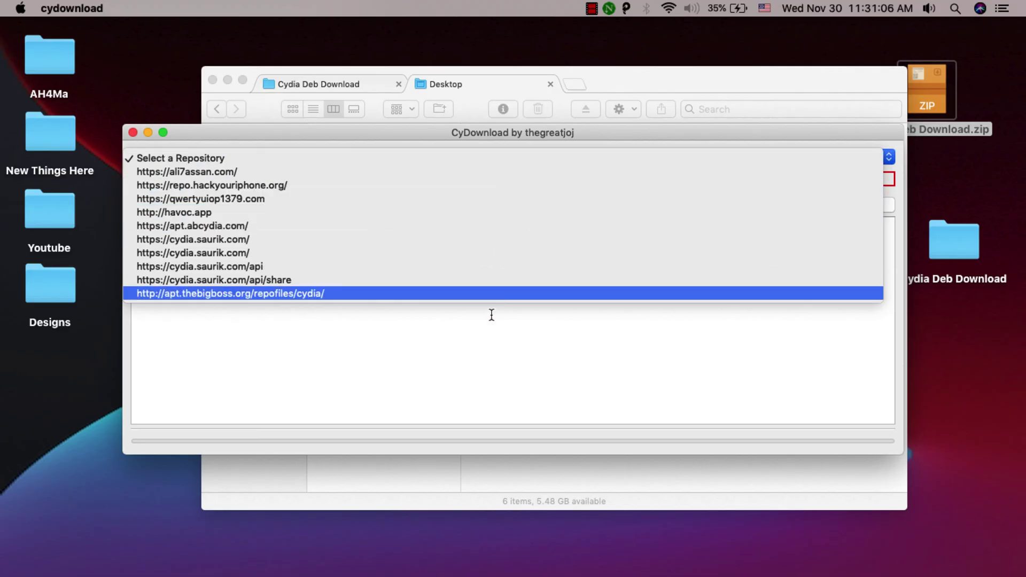
pyautogui.click(487, 335)
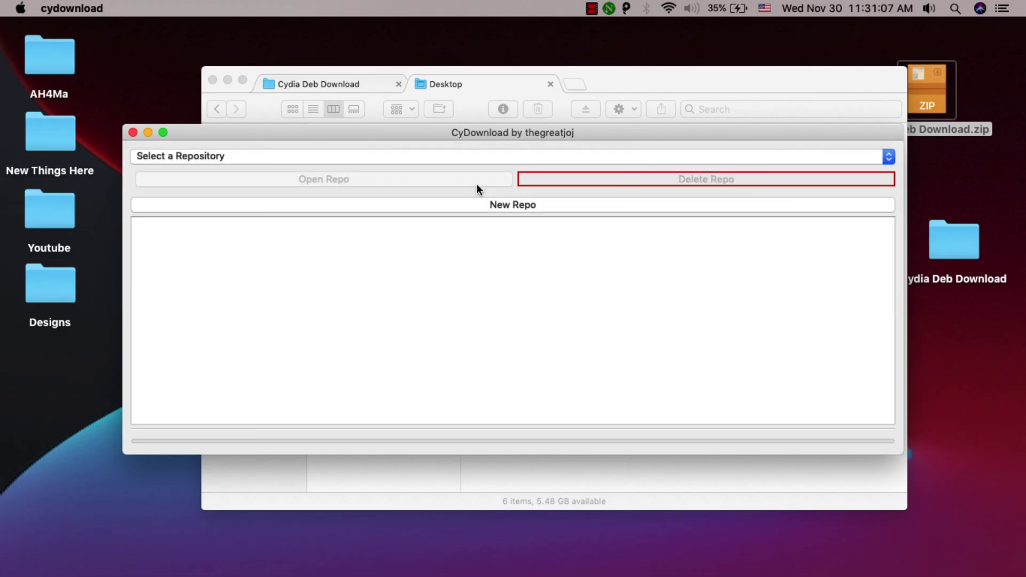
pyautogui.click(512, 206)
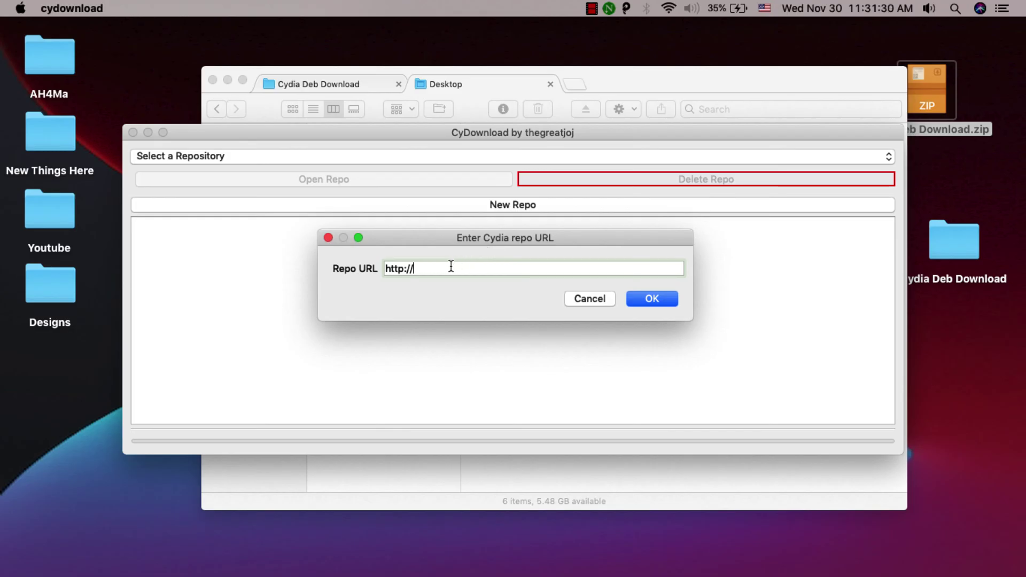
pyautogui.write('havoc.app')
pyautogui.click(651, 298)
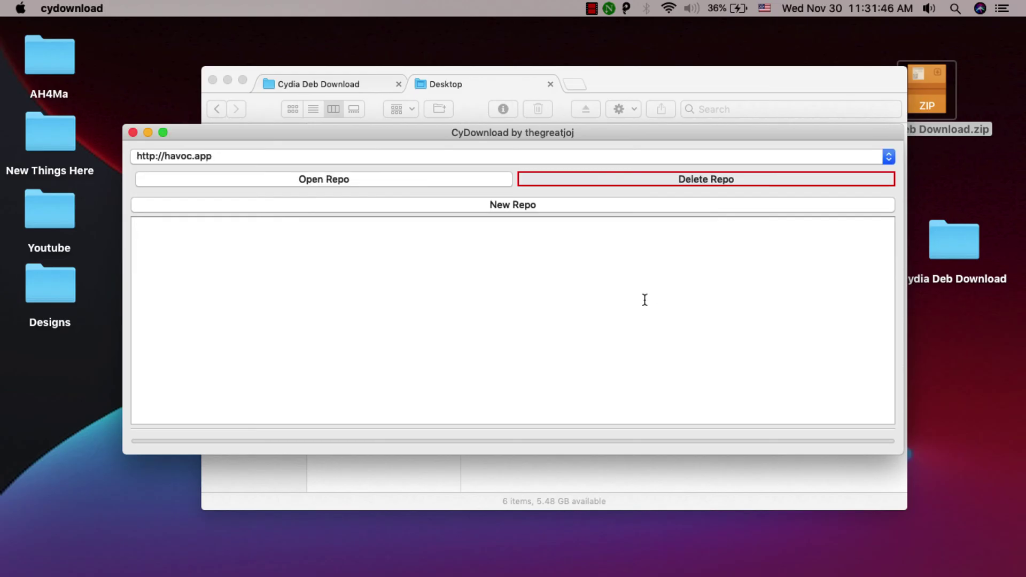
# Load the Havoc repository and peek into its Applications, Development and Themes sections.
pyautogui.click(321, 177)
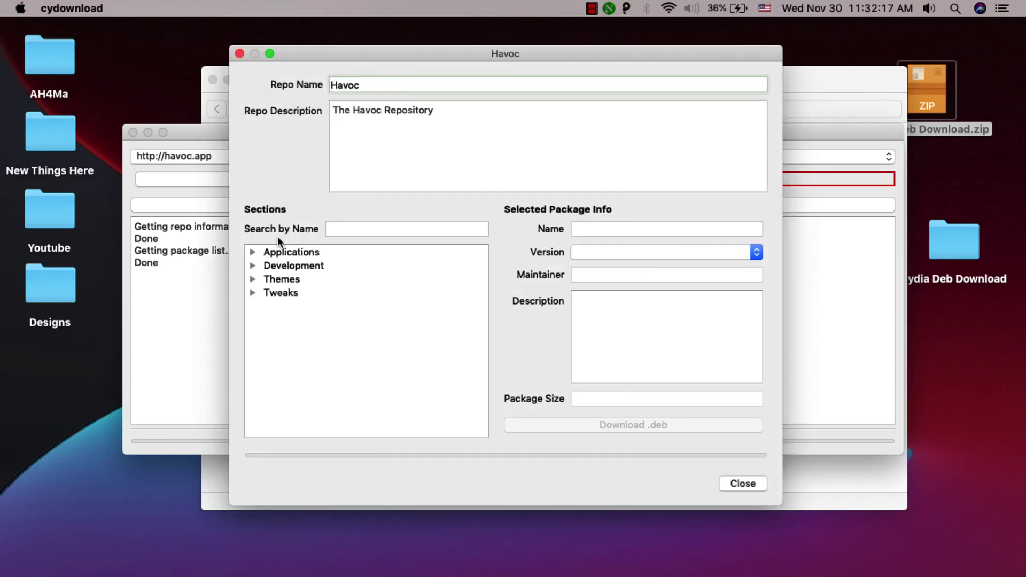
pyautogui.click(253, 252)
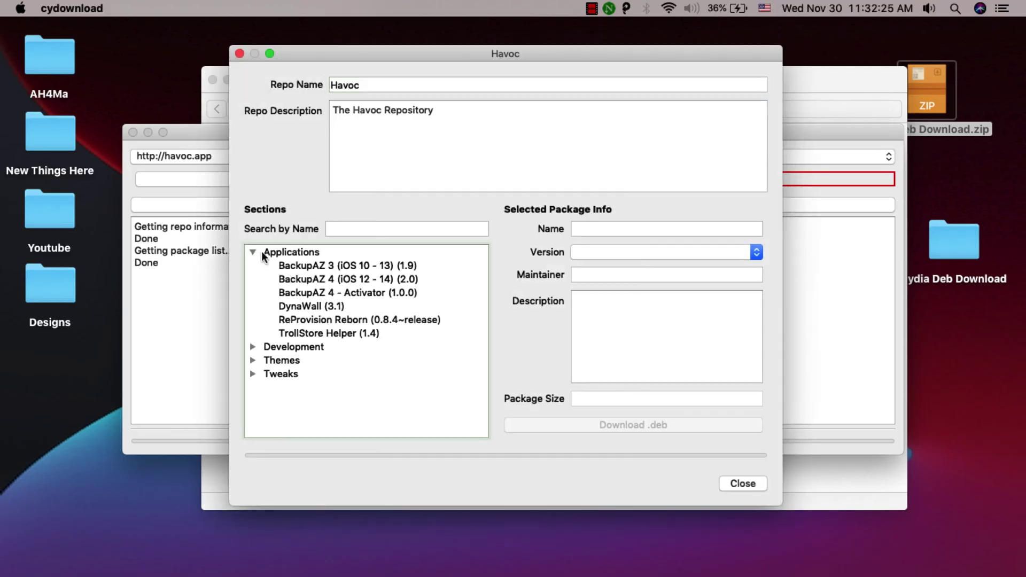
pyautogui.click(253, 253)
pyautogui.click(252, 266)
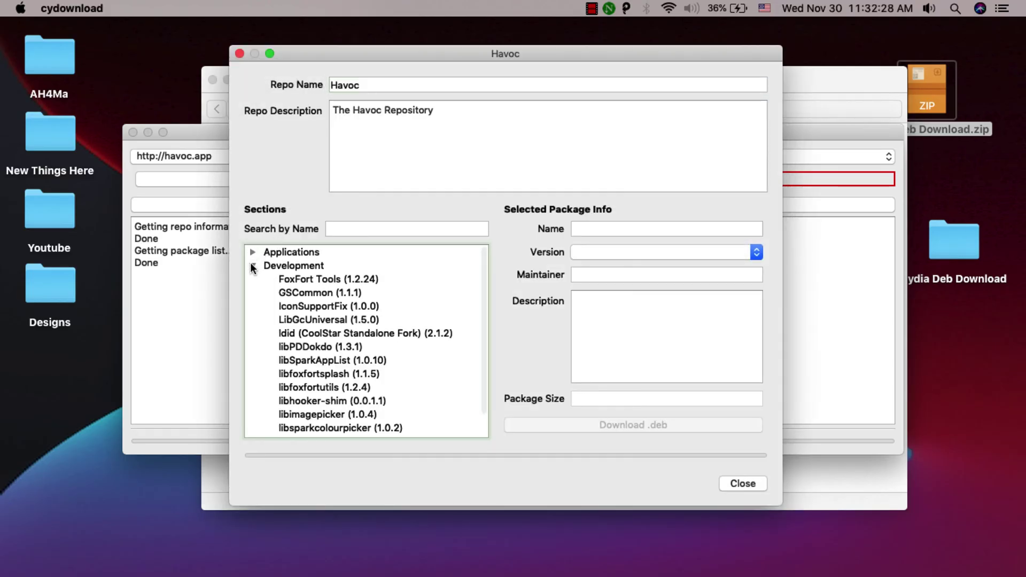
pyautogui.click(253, 266)
pyautogui.click(253, 279)
pyautogui.click(253, 279)
# View the 3DTools and AVLock tweaks, then collapse Tweaks and focus the name search.
pyautogui.click(251, 293)
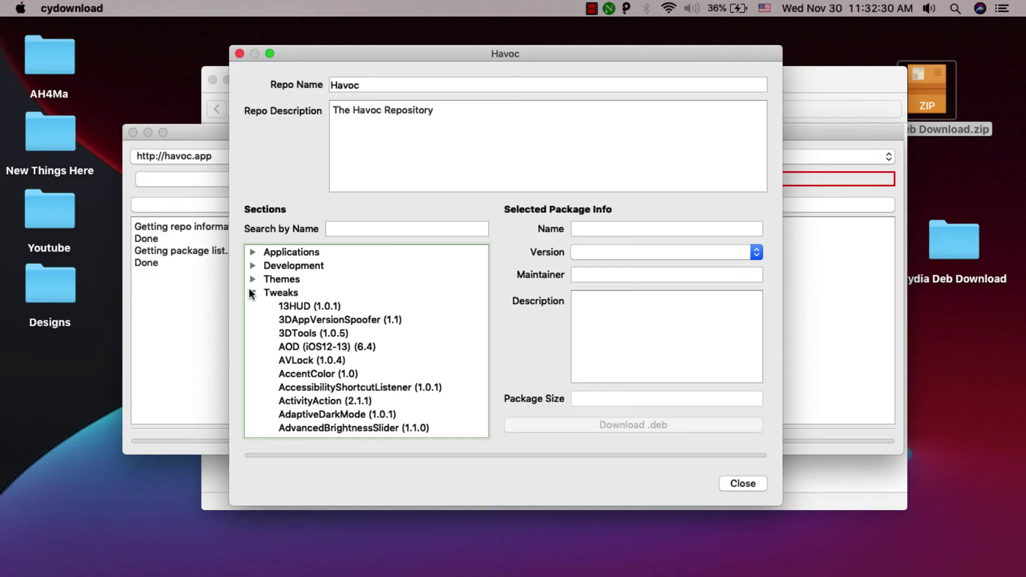
pyautogui.click(328, 329)
pyautogui.click(329, 358)
pyautogui.scroll(-5, 329, 353)
pyautogui.scroll(10, 321, 342)
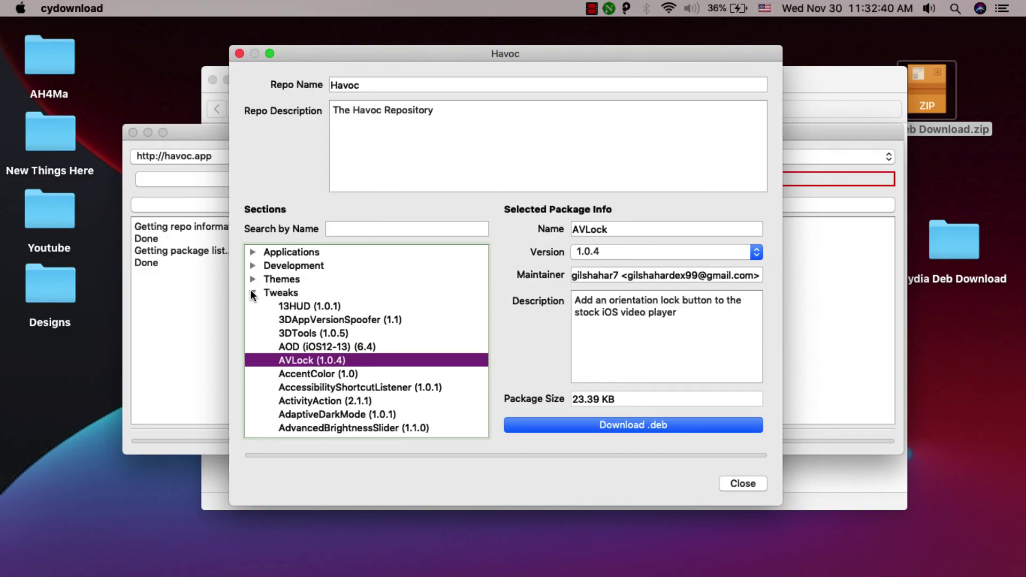
pyautogui.click(253, 293)
pyautogui.click(344, 228)
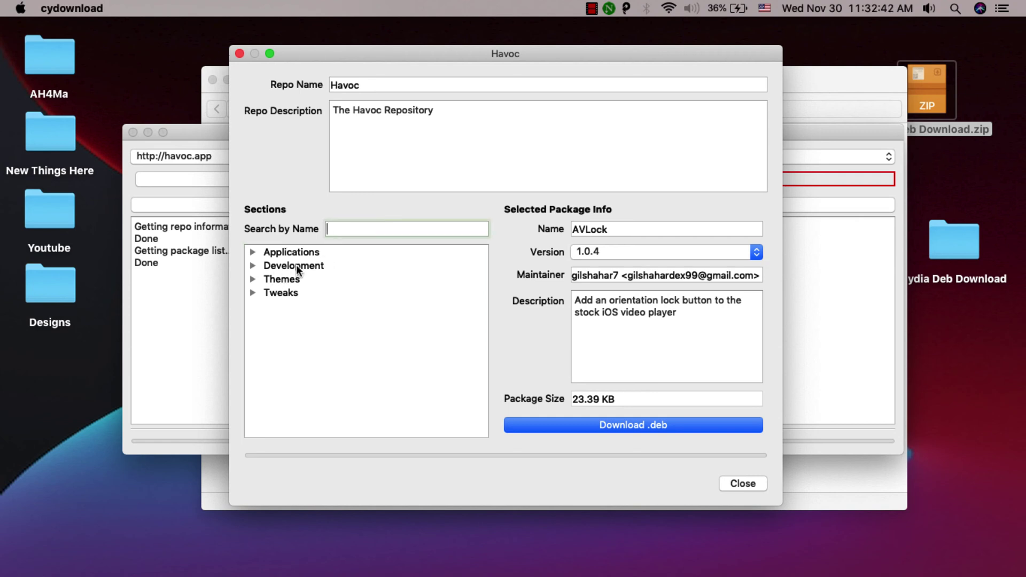
# Search 'crane lite', select Crane Lite under Tweaks, and choose version 1.3.2.
pyautogui.write('c')
pyautogui.write('rane')
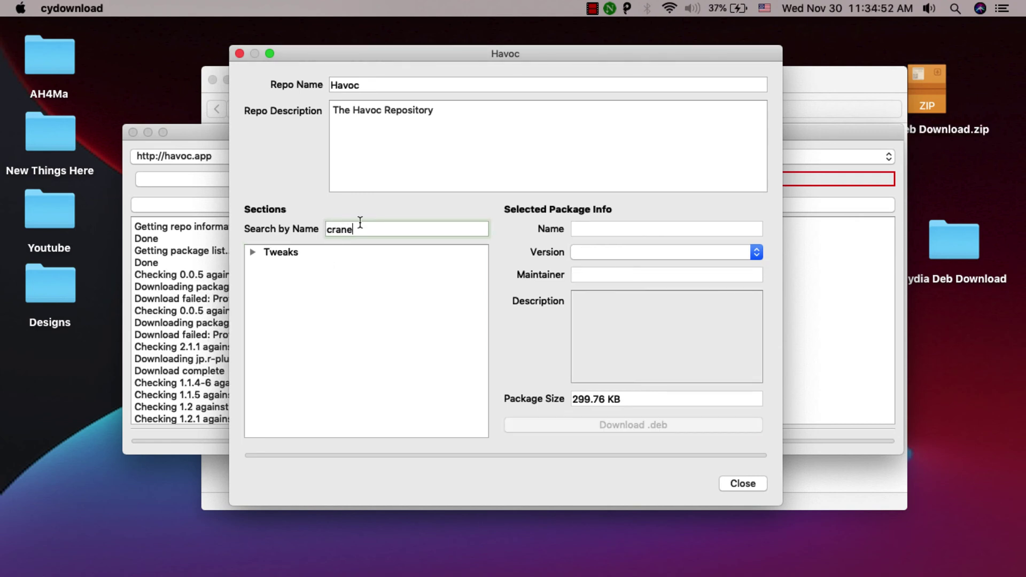
pyautogui.write(' lite')
pyautogui.click(253, 253)
pyautogui.click(315, 266)
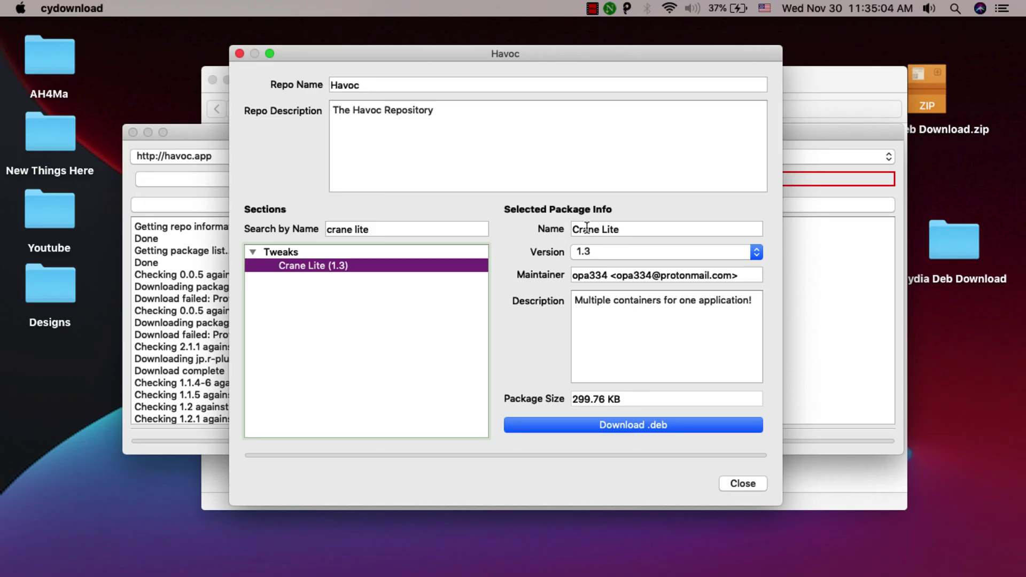
pyautogui.click(611, 251)
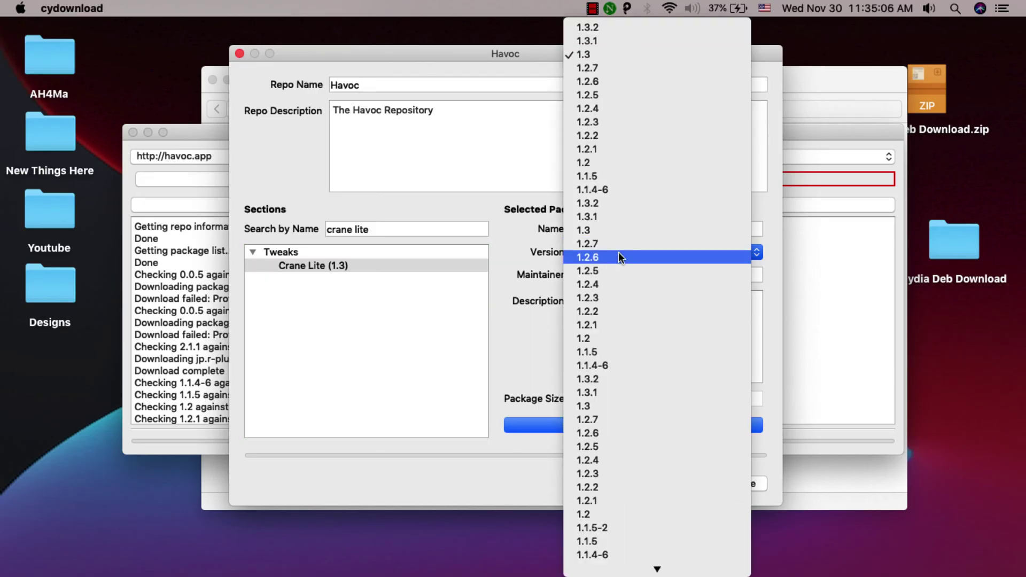
pyautogui.scroll(-5, 633, 474)
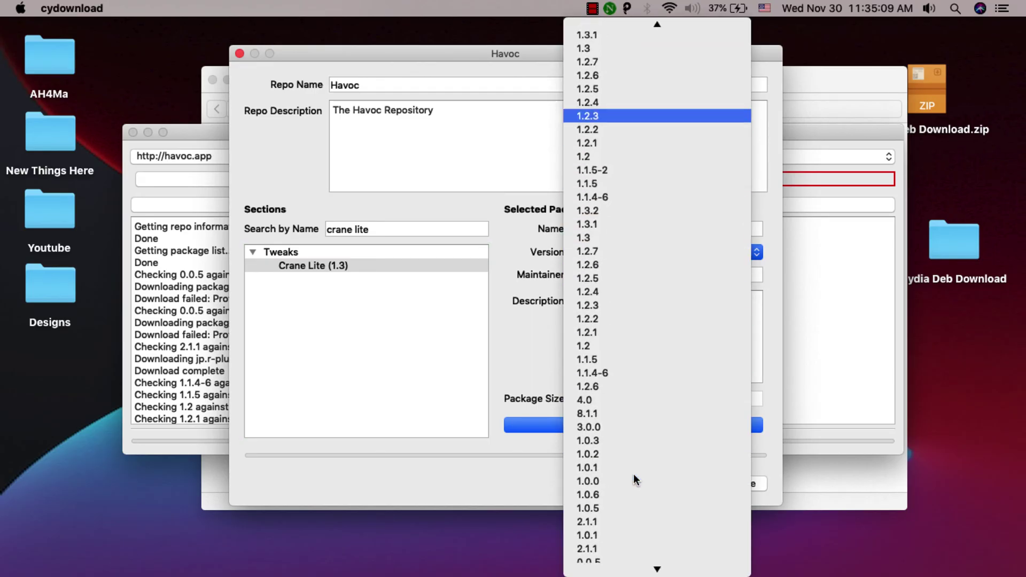
pyautogui.scroll(5, 633, 473)
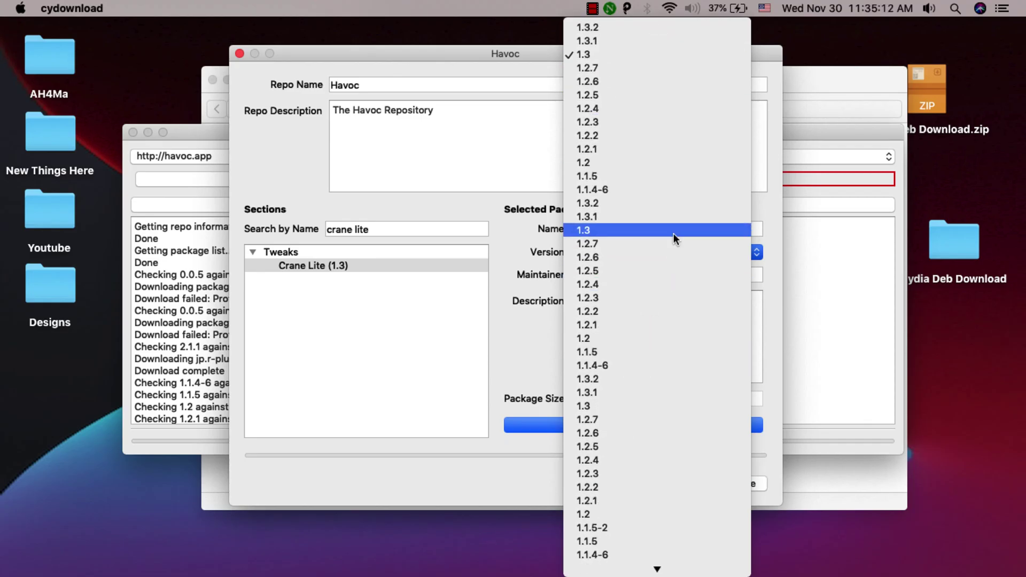
pyautogui.click(598, 29)
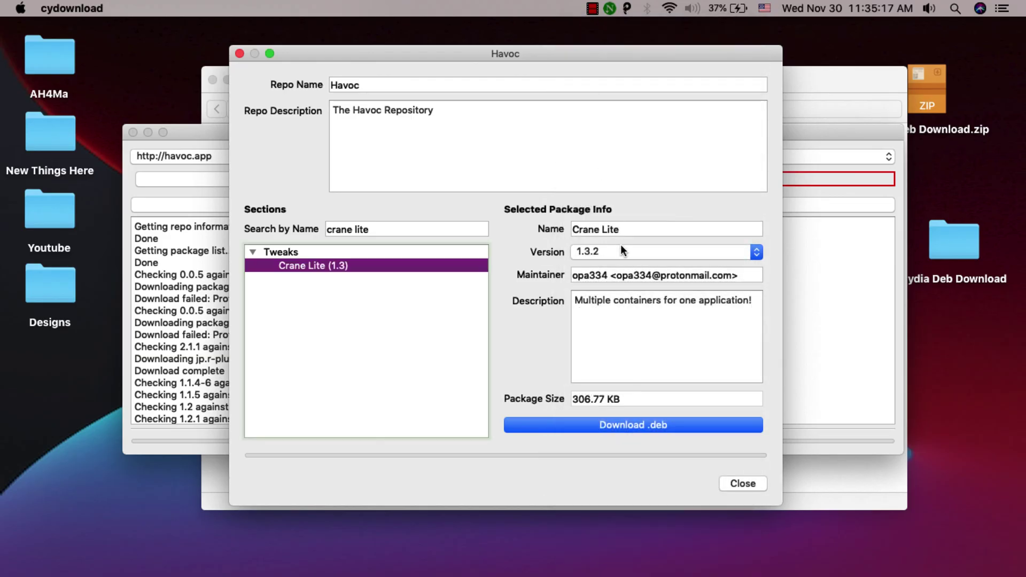
# Download the Crane Lite 1.3.2 .deb into the Desktop folder.
pyautogui.click(631, 424)
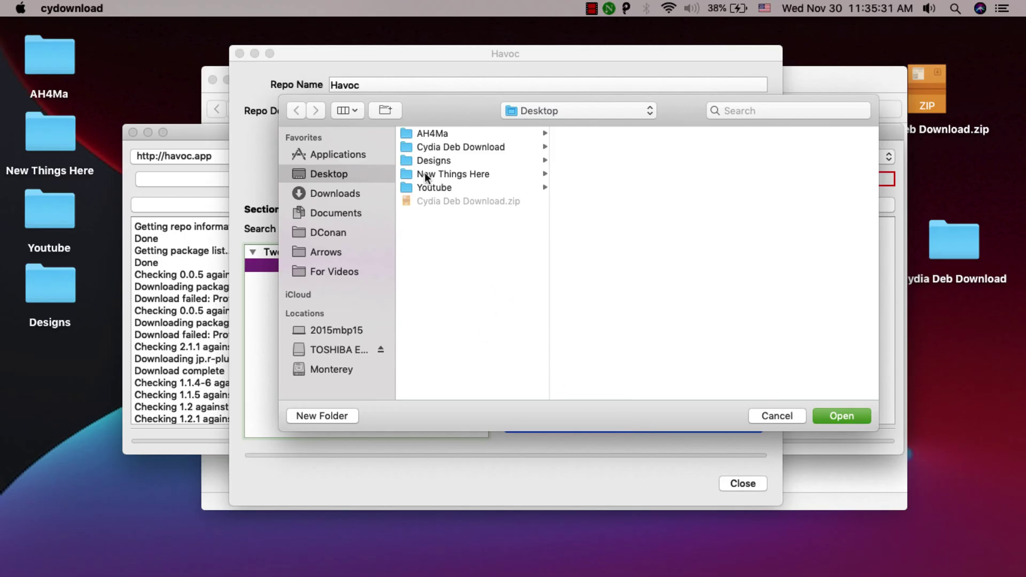
pyautogui.click(835, 415)
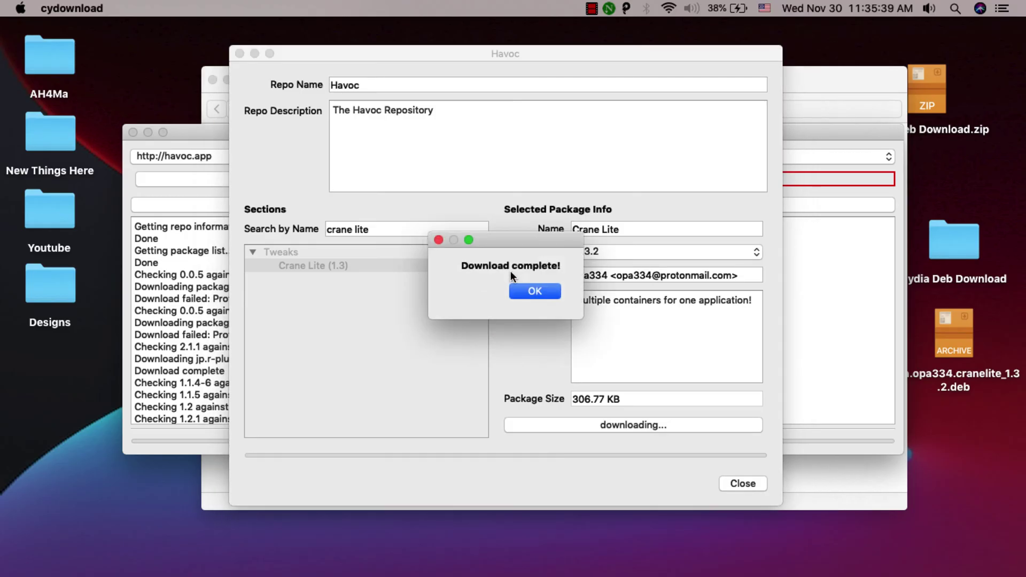
# Close the Havoc window and select com.opa334.cranelite_1.3.2.deb in Finder's Desktop folder.
pyautogui.click(536, 291)
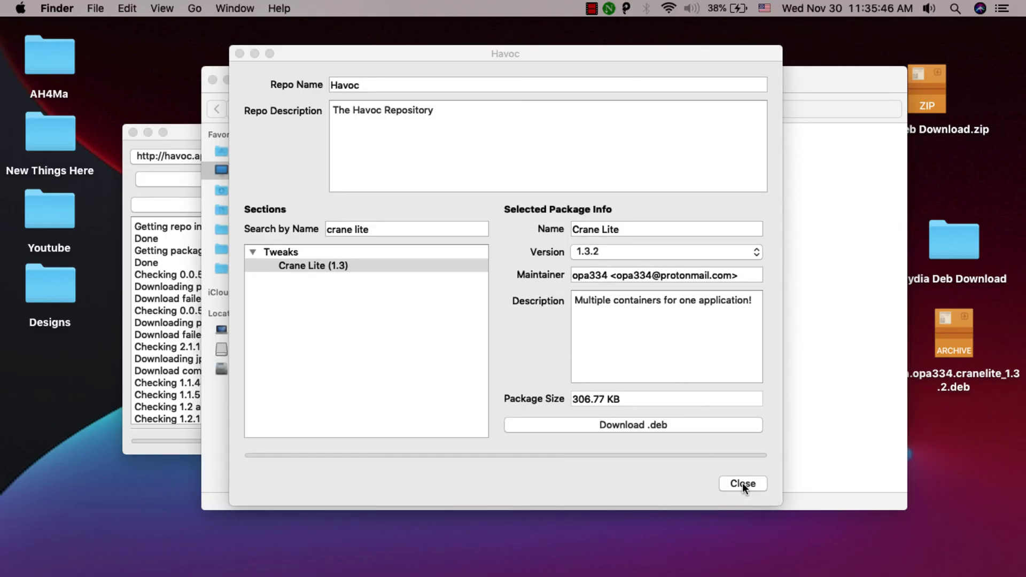
pyautogui.click(743, 482)
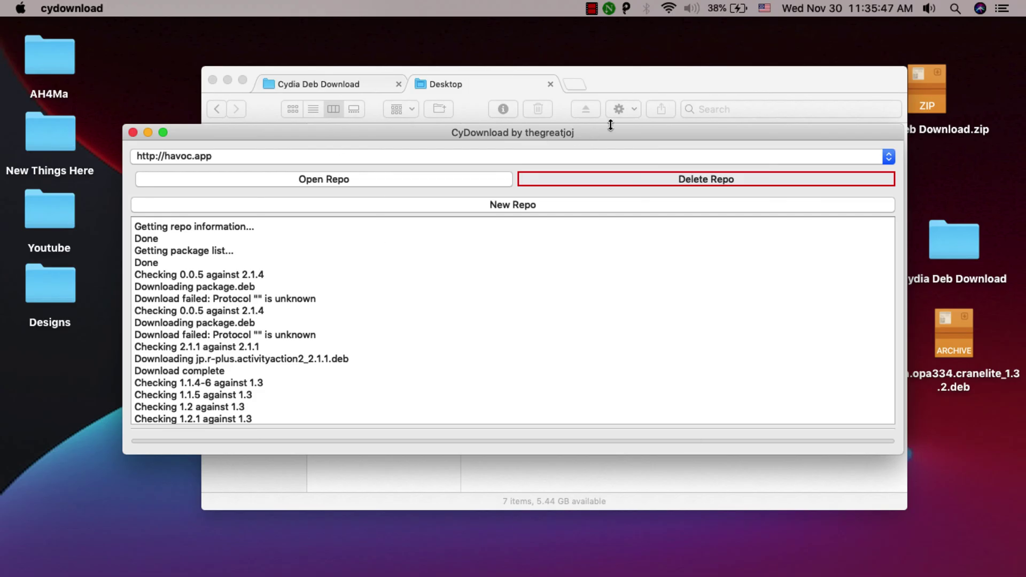
pyautogui.click(652, 76)
pyautogui.moveTo(653, 76); pyautogui.dragTo(650, 80)
pyautogui.click(408, 203)
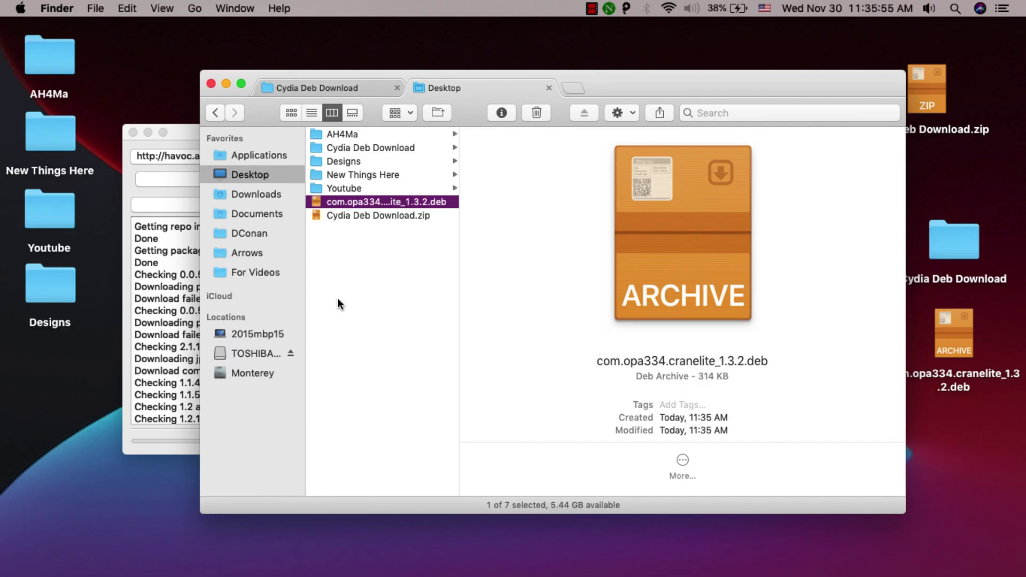
# Close Finder and load the repo.hackyouriphone.org repository in CyDownload.
pyautogui.click(215, 87)
pyautogui.click(319, 133)
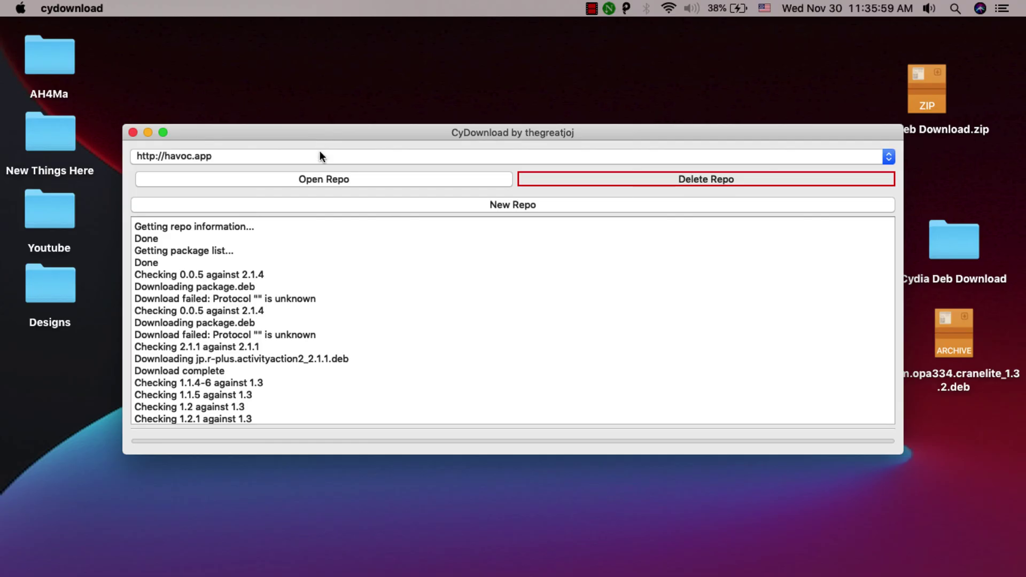
pyautogui.click(318, 157)
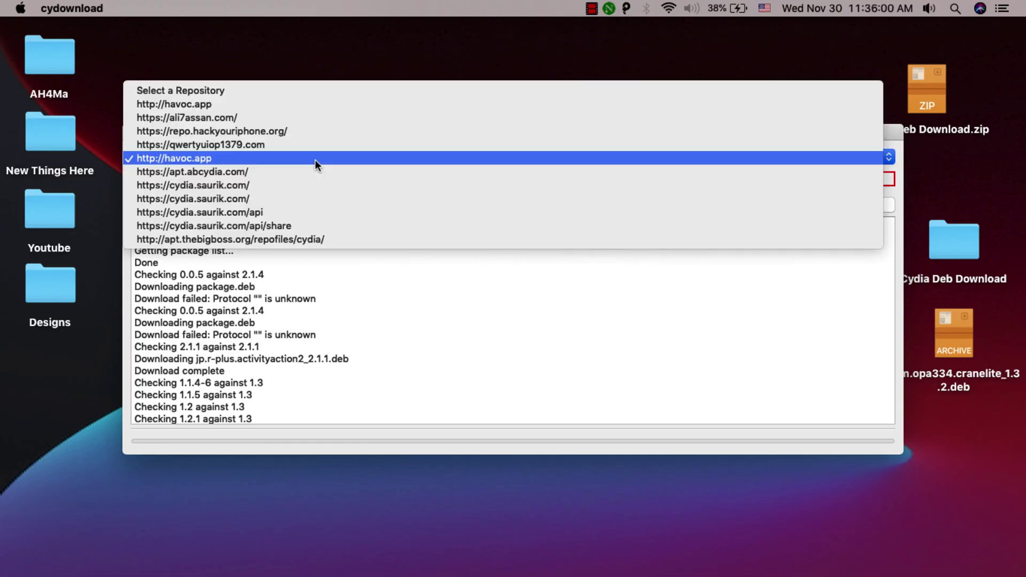
pyautogui.click(313, 130)
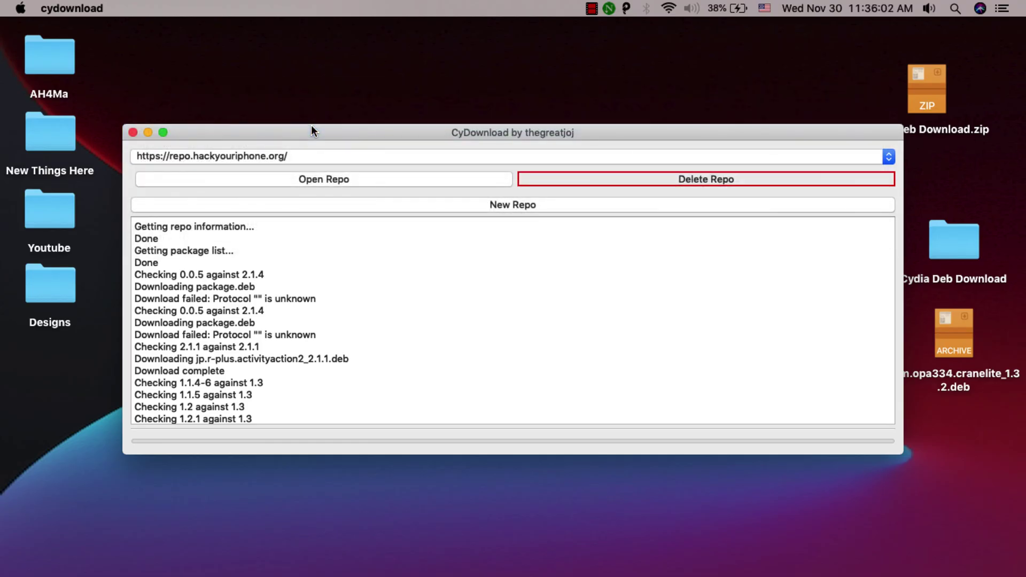
pyautogui.click(328, 181)
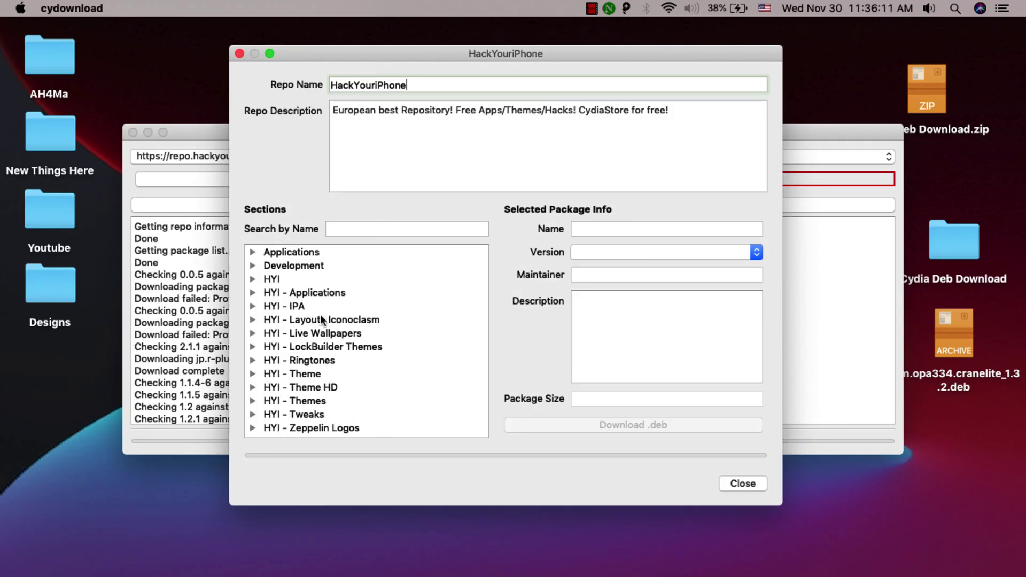
# Expand Tweaks and browse packages such as CarBridge Legacy and Contacts Extended.
pyautogui.scroll(-1, 319, 314)
pyautogui.scroll(-2, 319, 314)
pyautogui.click(253, 426)
pyautogui.scroll(-5, 289, 396)
pyautogui.click(322, 367)
pyautogui.scroll(-5, 322, 367)
pyautogui.click(322, 367)
pyautogui.scroll(-5, 322, 367)
pyautogui.click(321, 366)
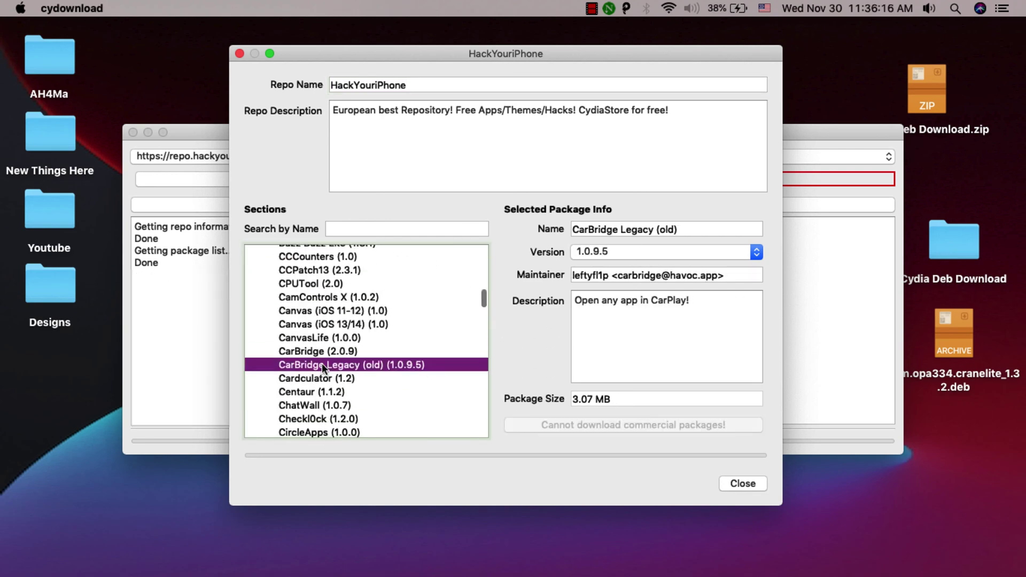
pyautogui.scroll(-3, 322, 367)
pyautogui.click(322, 368)
pyautogui.scroll(-15, 322, 363)
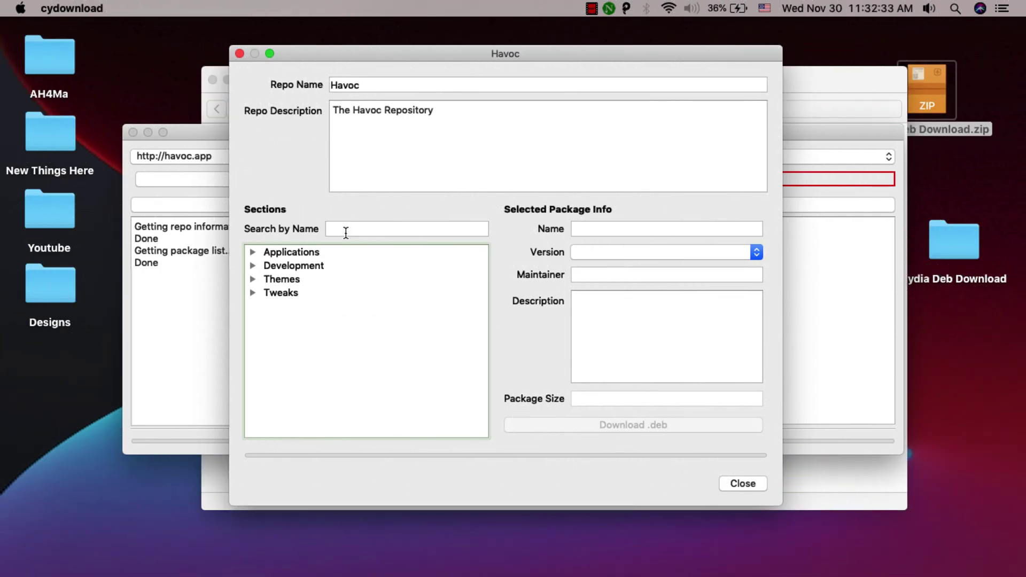
# Expand the Havoc Tweaks section and view 3DTools 1.0.5's package details.
pyautogui.click(254, 293)
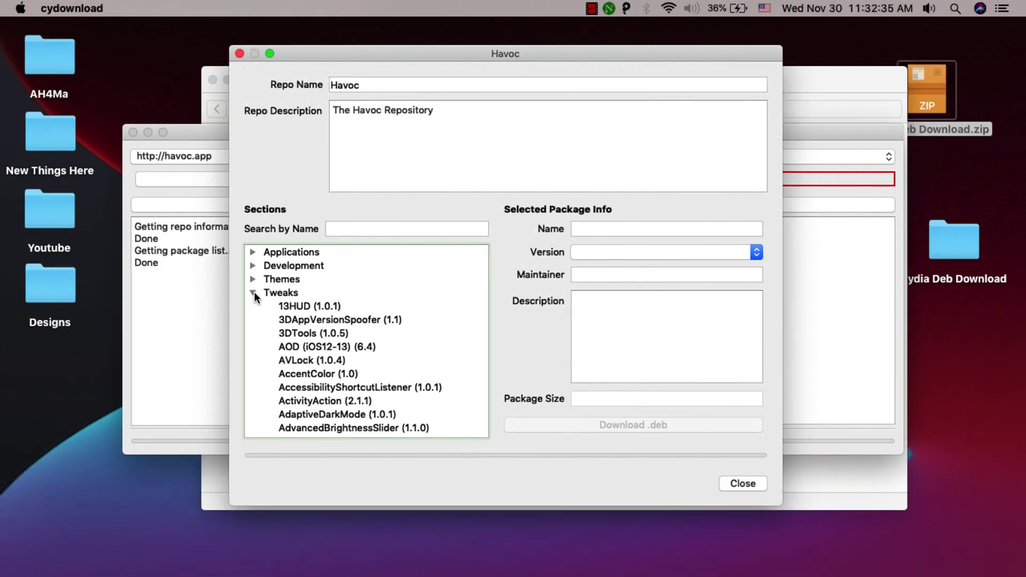
pyautogui.click(328, 330)
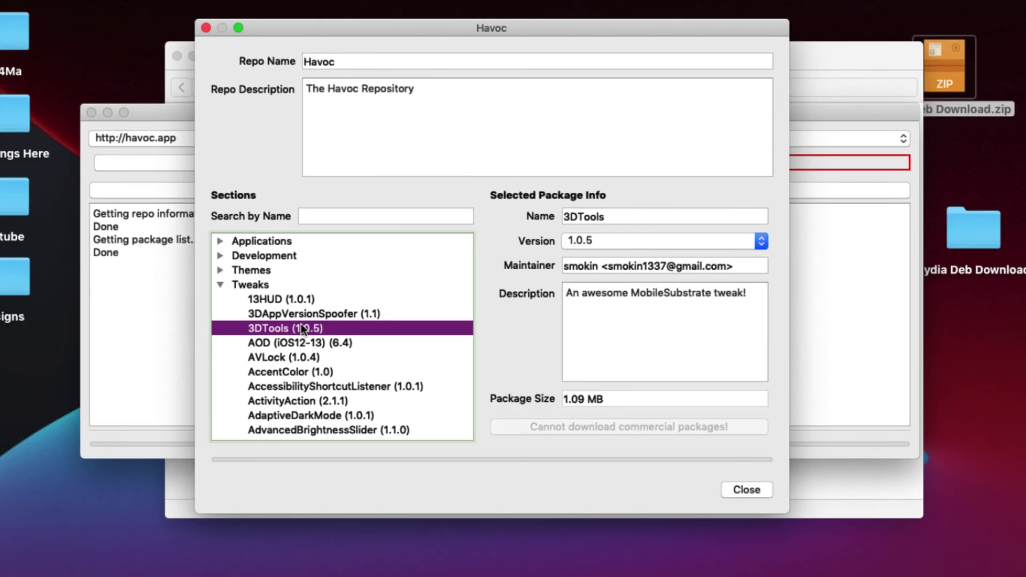